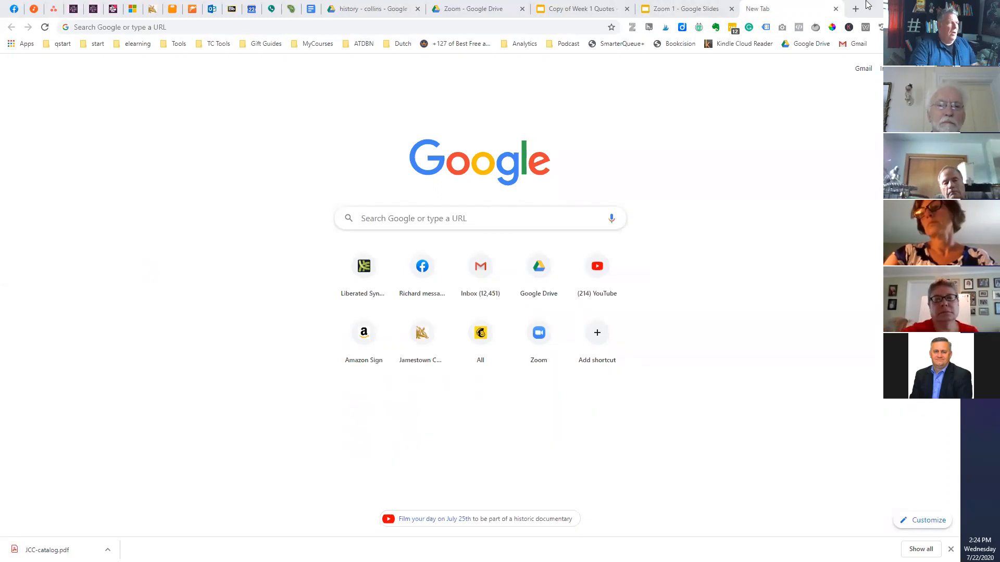
# - Go to zoom.us and bring up the polls of the meeting "Teaching with Zoom 1 - Zoom Instruction Basics"
pyautogui.click(383, 27)
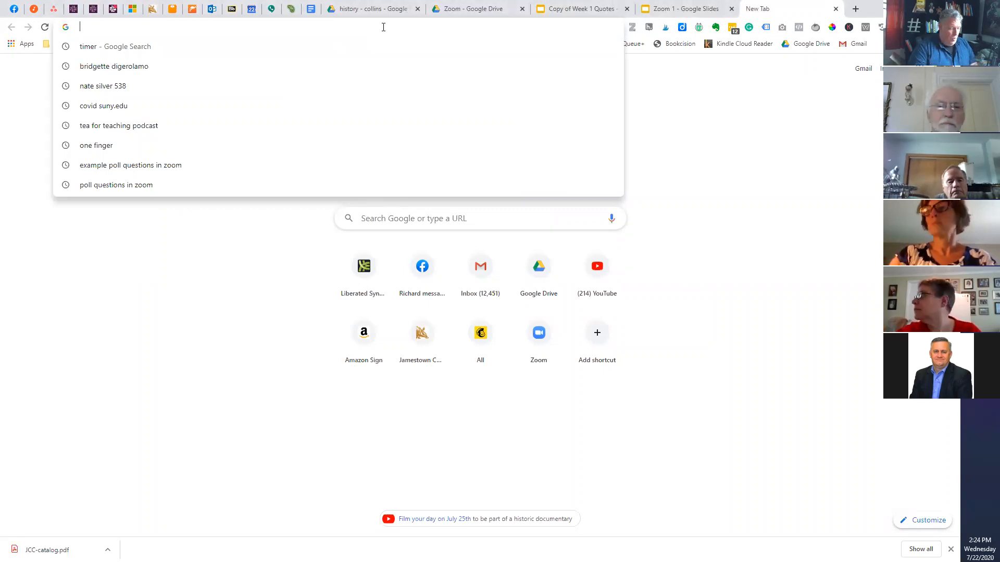
pyautogui.write('zoom.us')
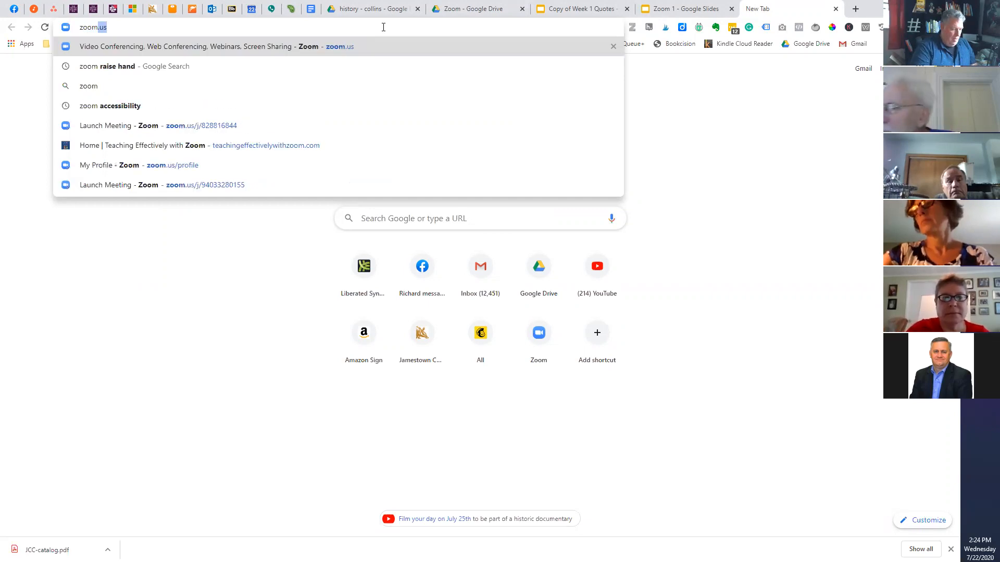
pyautogui.press('Return')
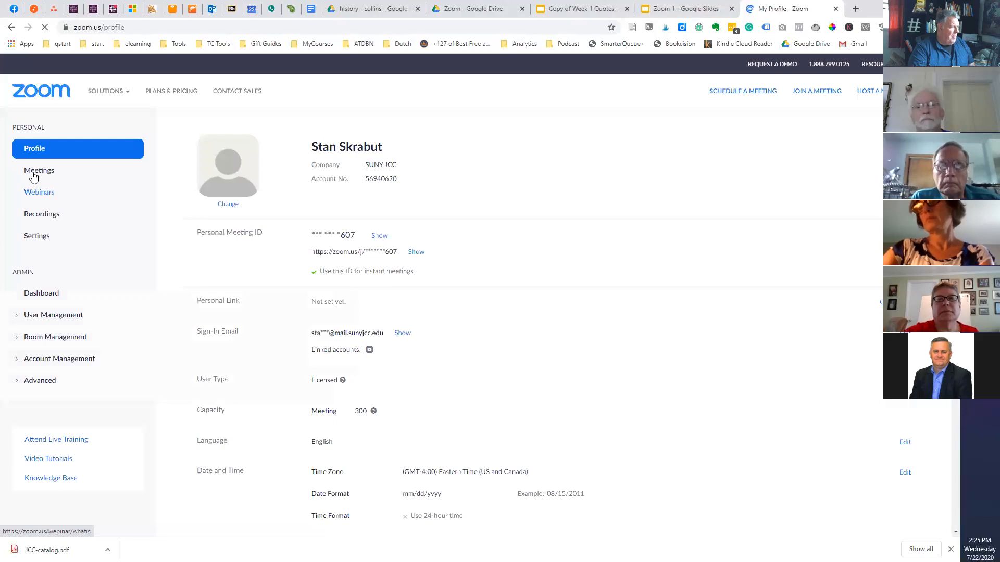
pyautogui.click(33, 176)
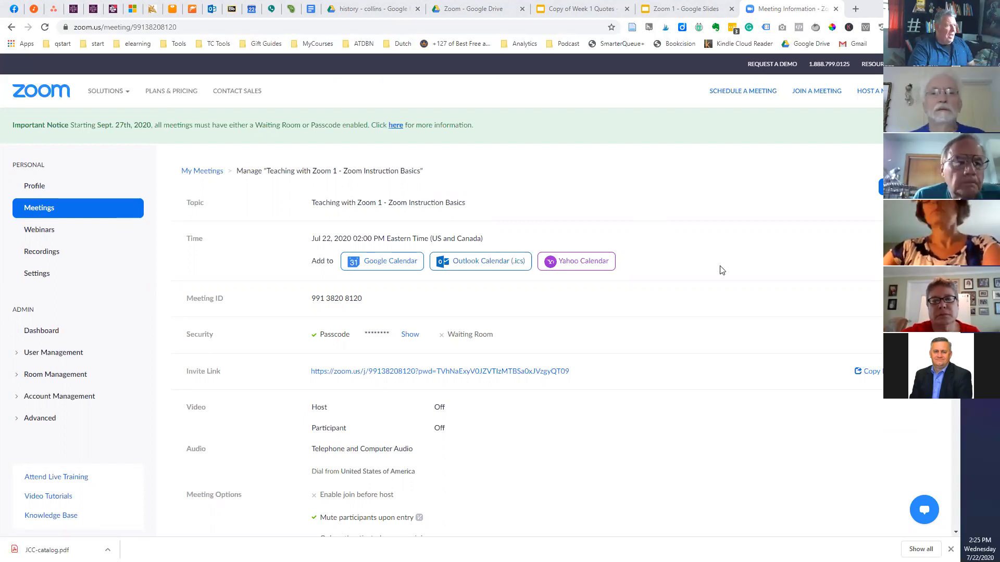
pyautogui.scroll(-10, 722, 270)
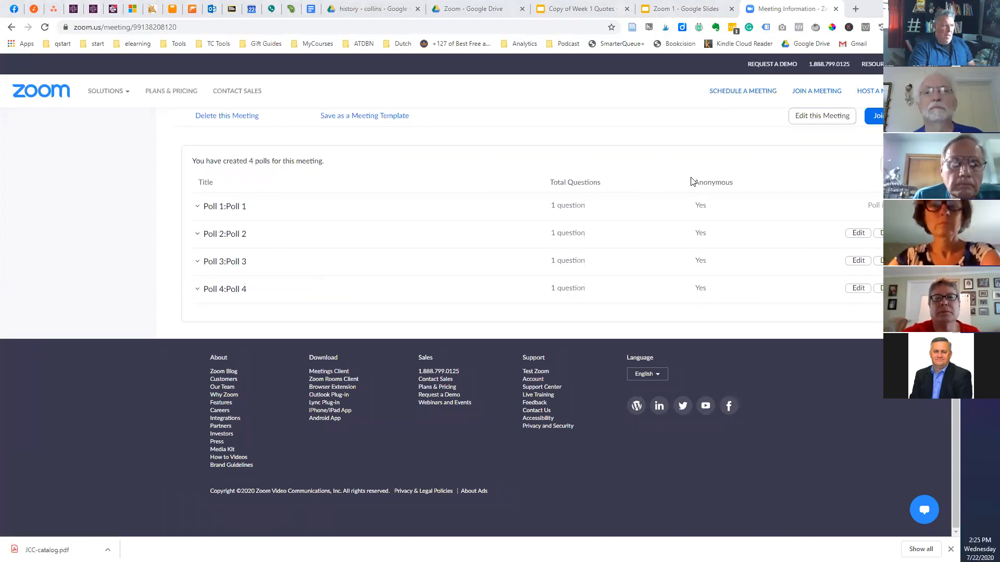
pyautogui.scroll(1, 691, 181)
pyautogui.scroll(1, 844, 259)
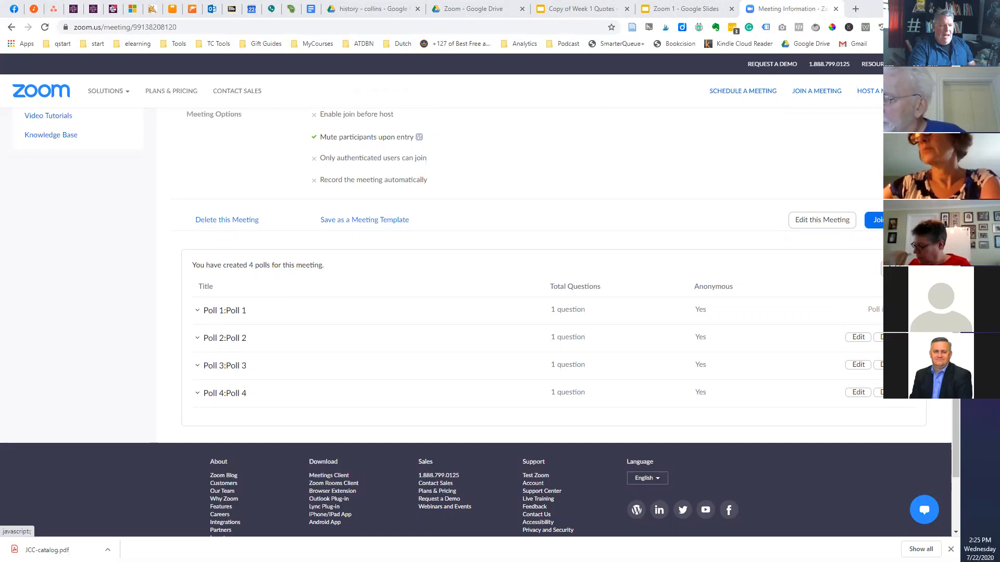
# - Start a new poll for the meeting, title it "poll 5" and make it anonymous
pyautogui.click(897, 269)
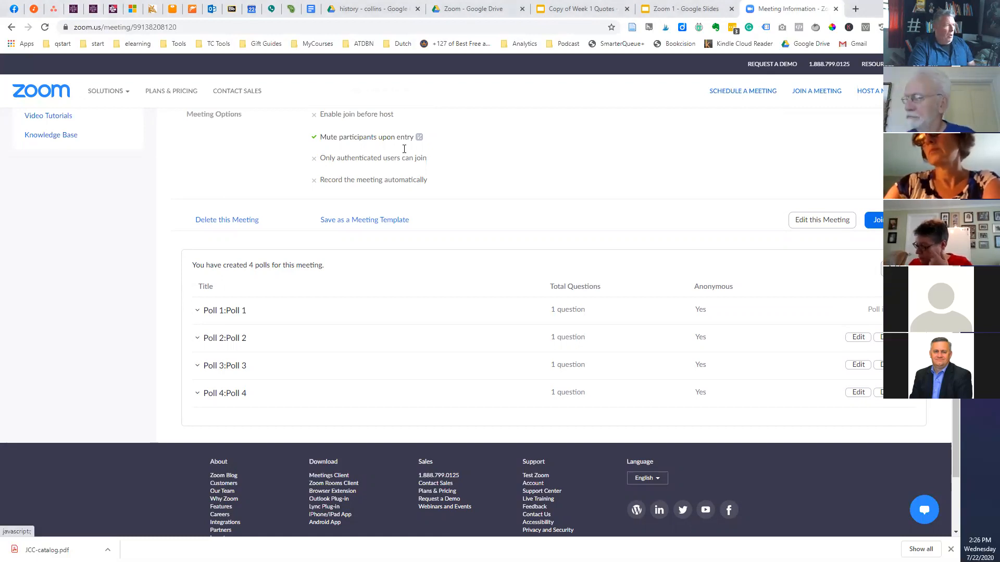
pyautogui.click(401, 149)
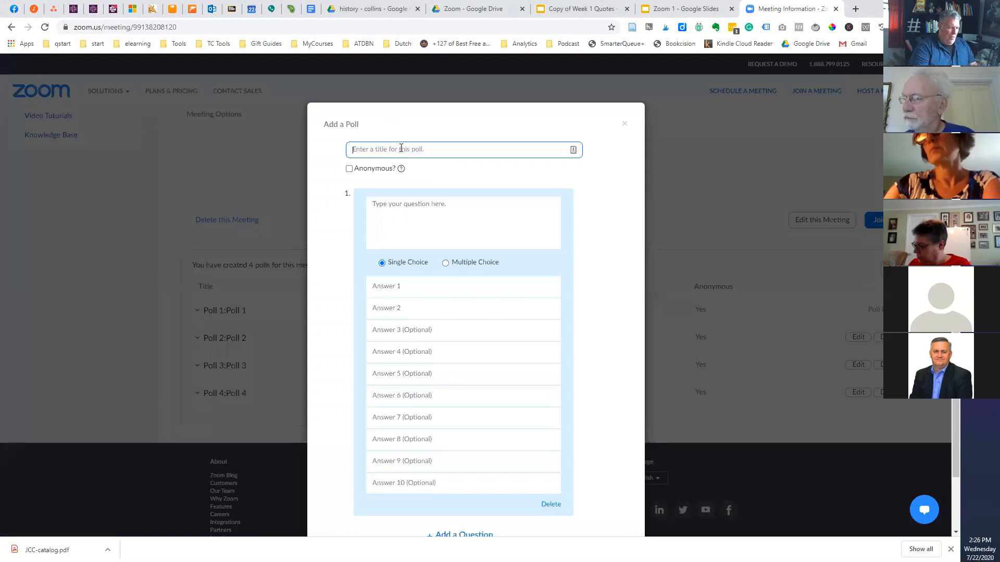
pyautogui.write('poll')
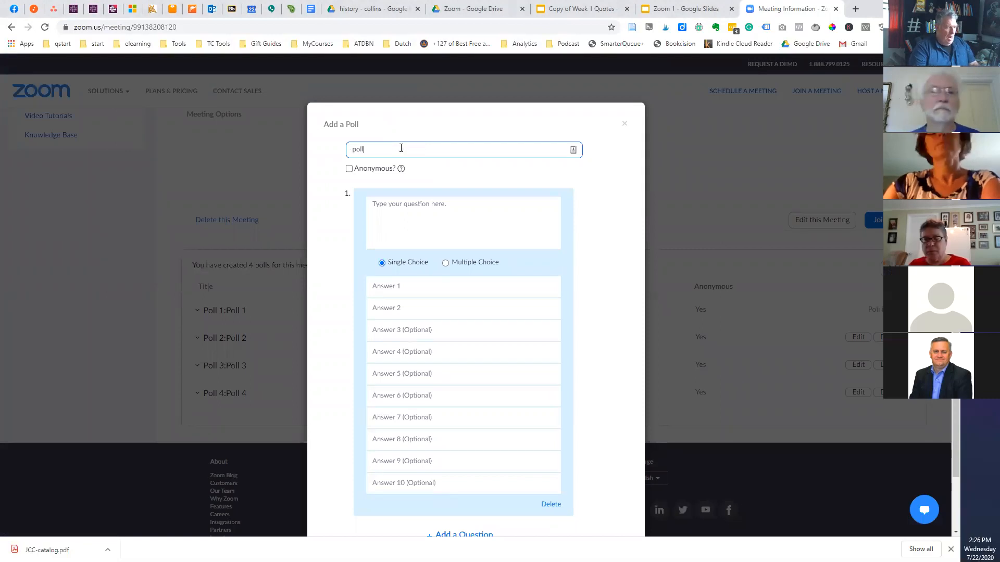
pyautogui.write(' 5')
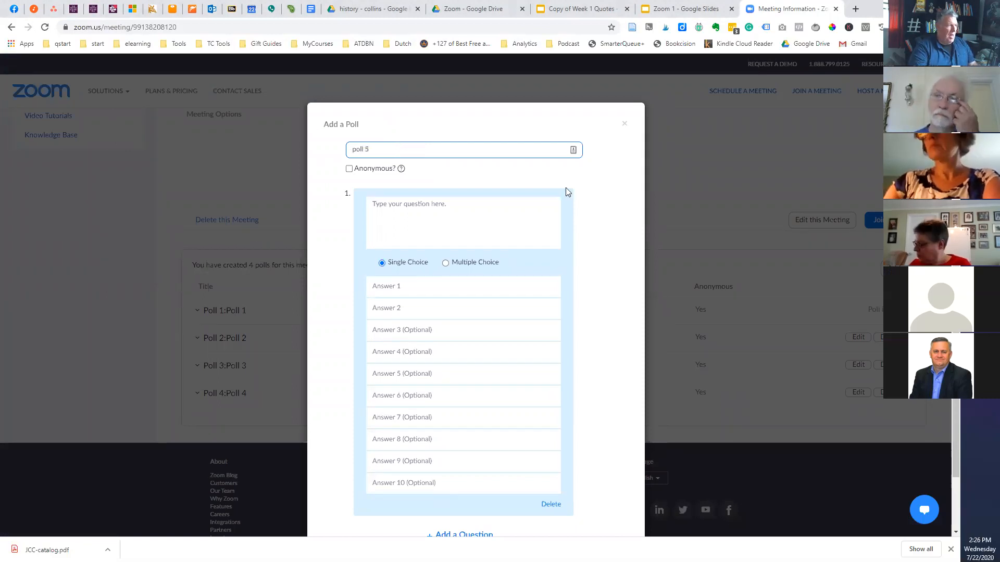
pyautogui.click(349, 169)
# - Enter "What is your favorite color?" as the poll's first question
pyautogui.click(439, 226)
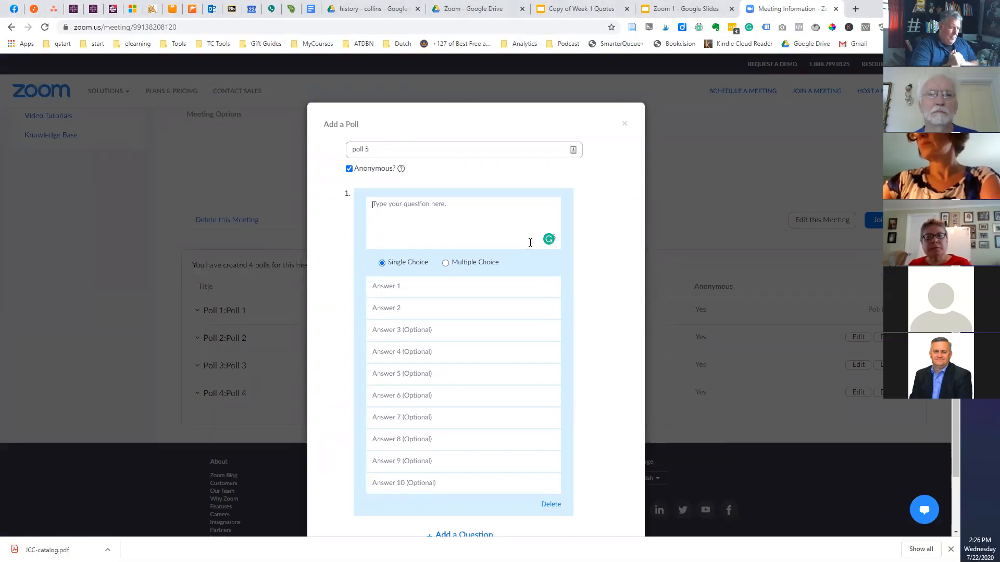
pyautogui.write('What i')
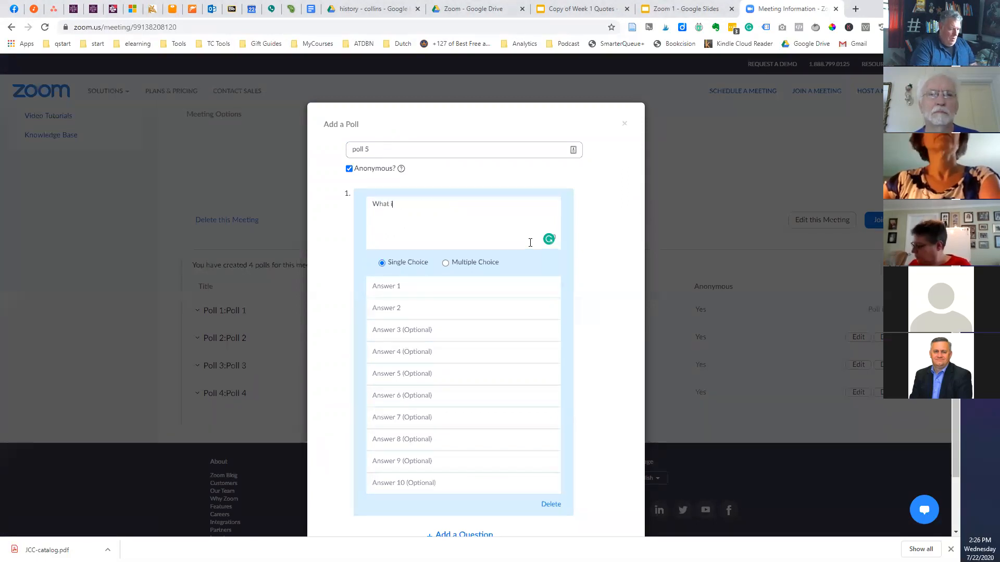
pyautogui.write('s your f')
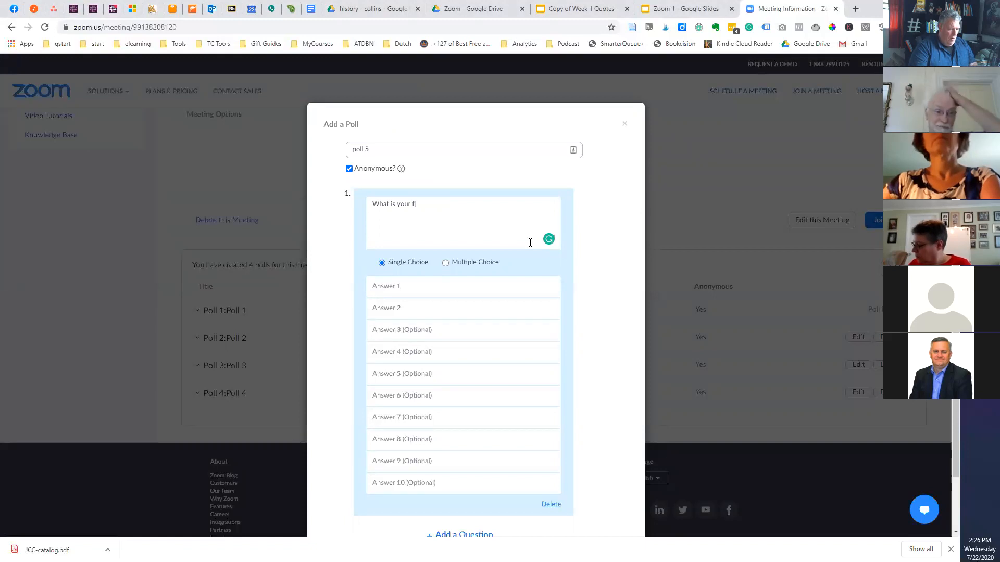
pyautogui.write('avorite')
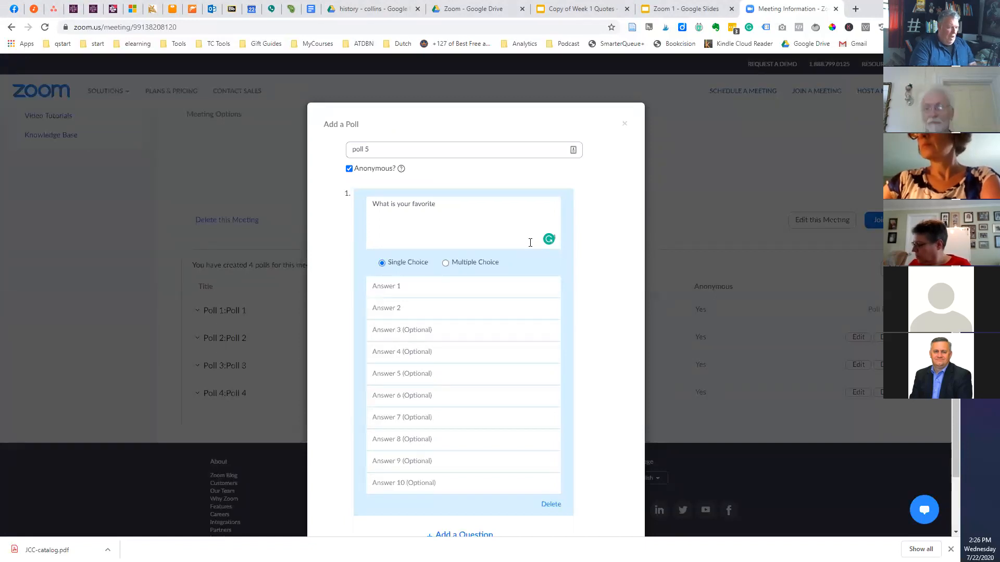
pyautogui.write(' color?')
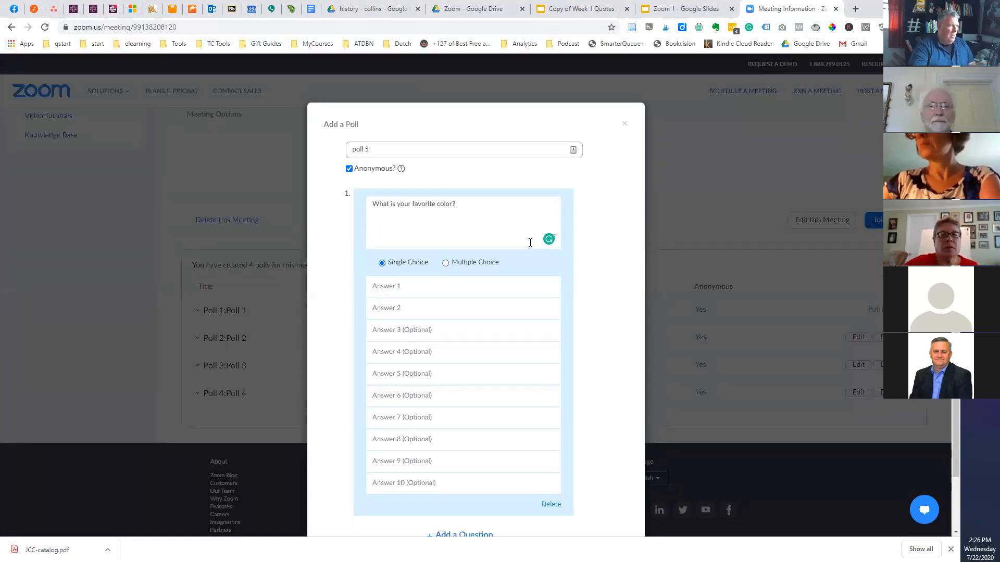
# - Enter Blue, Green and Red as the first three answers and save the poll
pyautogui.click(424, 290)
pyautogui.write('Blue')
pyautogui.press('Tab')
pyautogui.write('Green')
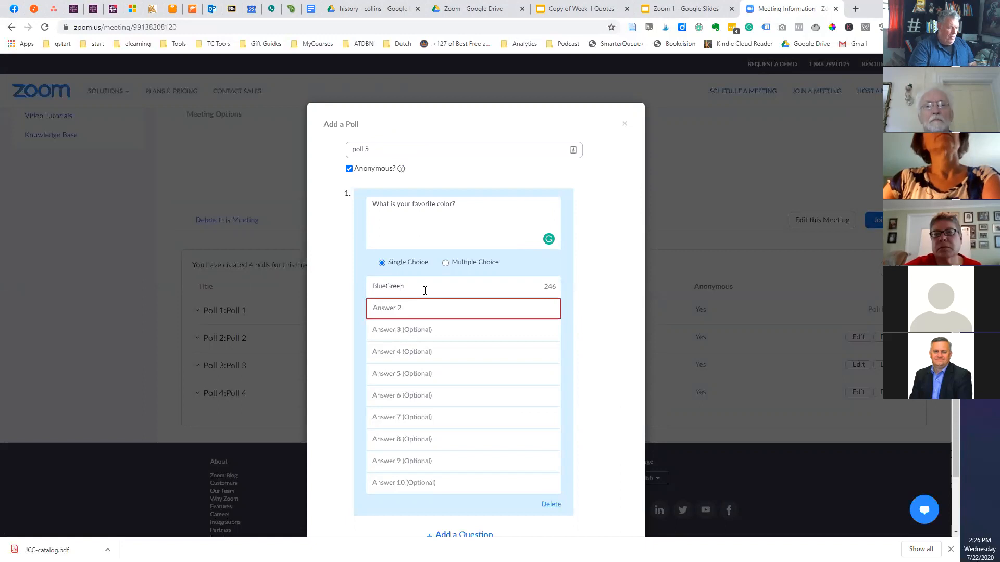
pyautogui.press('BackSpace')
pyautogui.press('BackSpace')
pyautogui.press('BackSpace')
pyautogui.press('BackSpace')
pyautogui.press('Tab')
pyautogui.write('Green')
pyautogui.press('Tab')
pyautogui.write('Red')
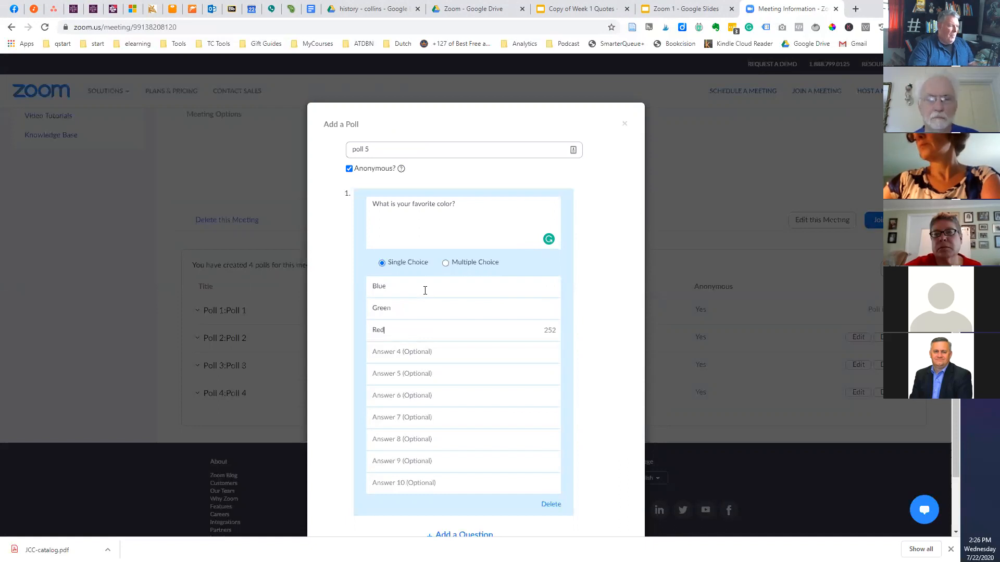
pyautogui.scroll(-2, 591, 306)
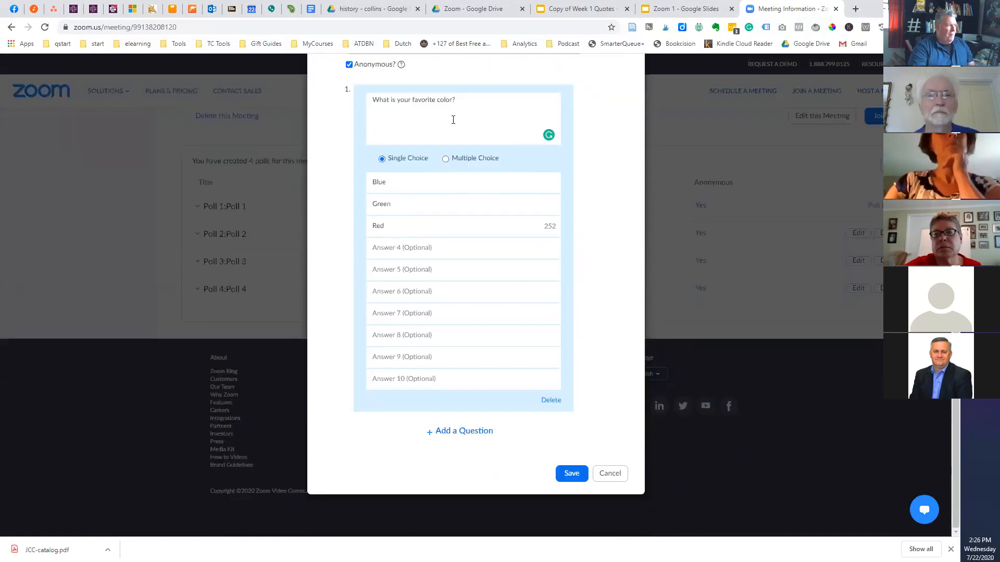
pyautogui.click(570, 475)
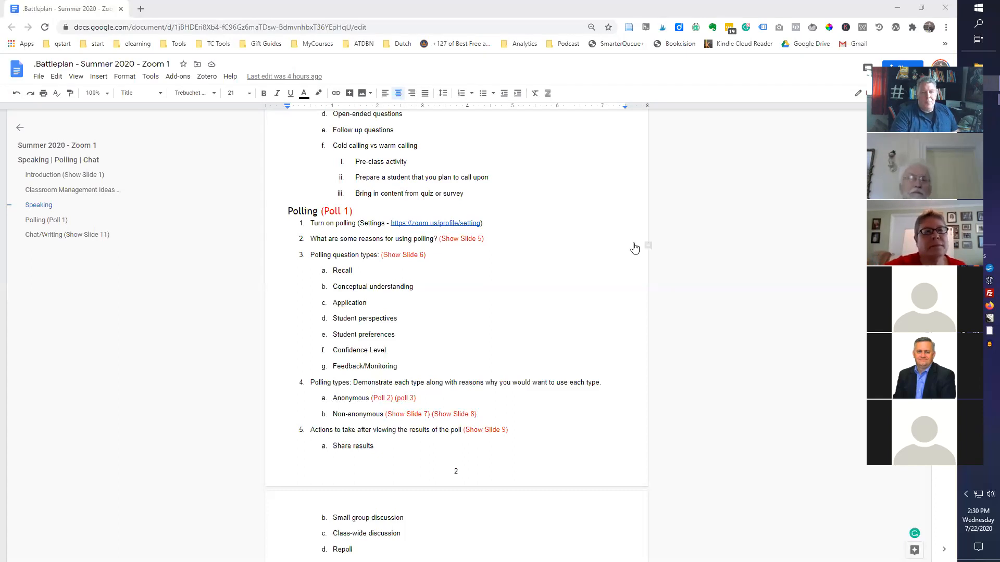
# - Copy the polling question types, Recall through Feedback/Monitoring, from the Battleplan document into the body of the "Polling question types" slide
pyautogui.click(393, 358)
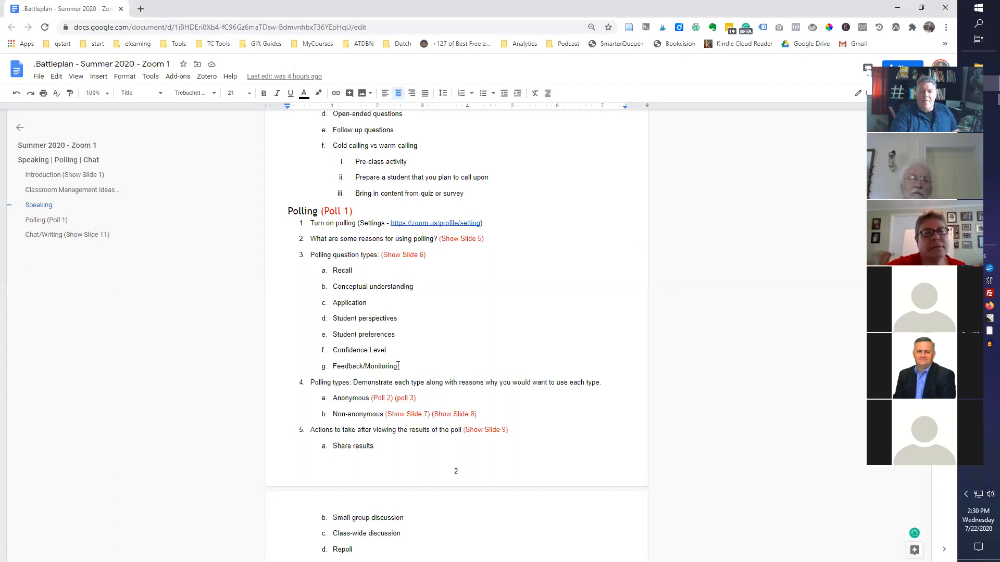
pyautogui.moveTo(333, 271); pyautogui.dragTo(401, 367)
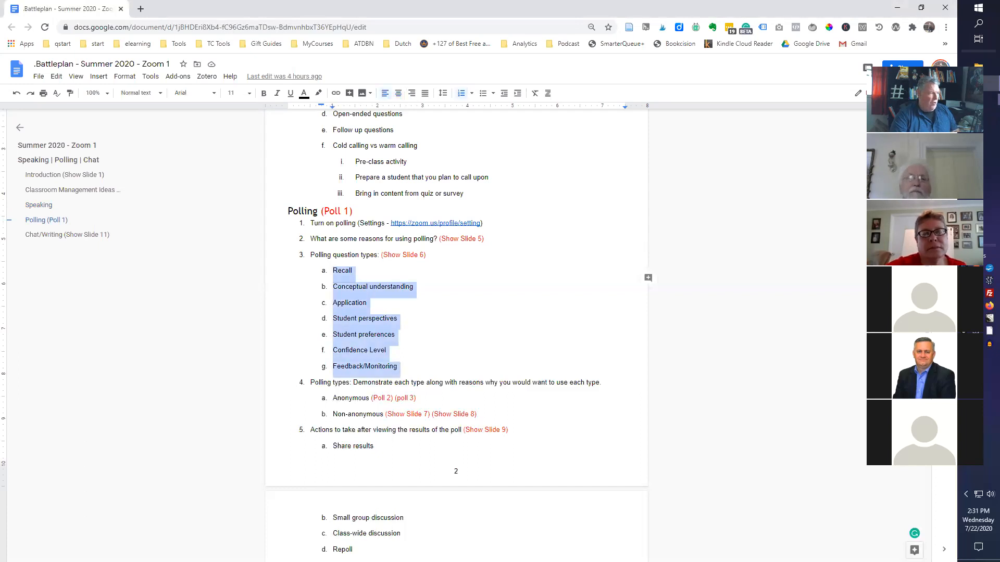
pyautogui.hotkey('alt', 'Tab')
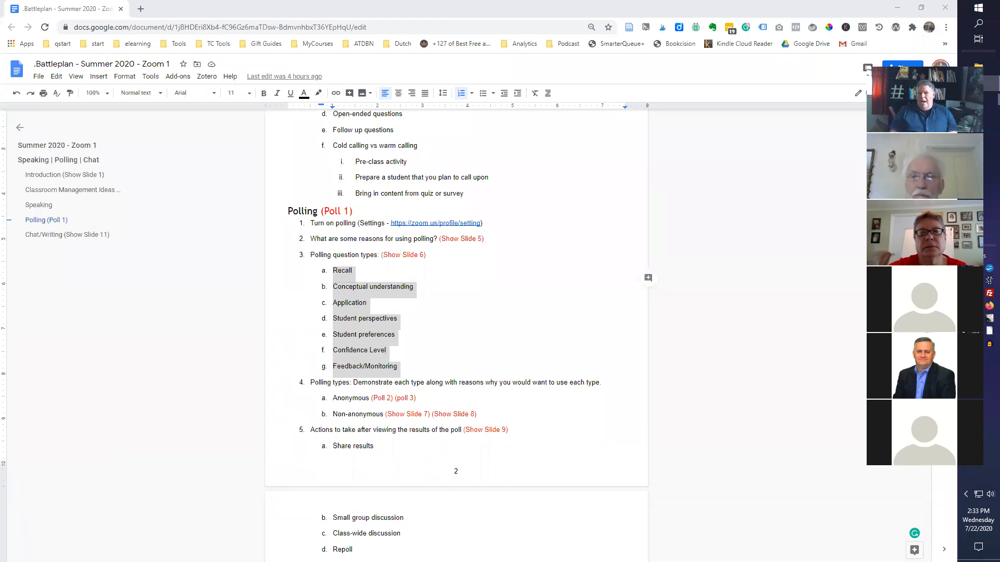
pyautogui.click(611, 342)
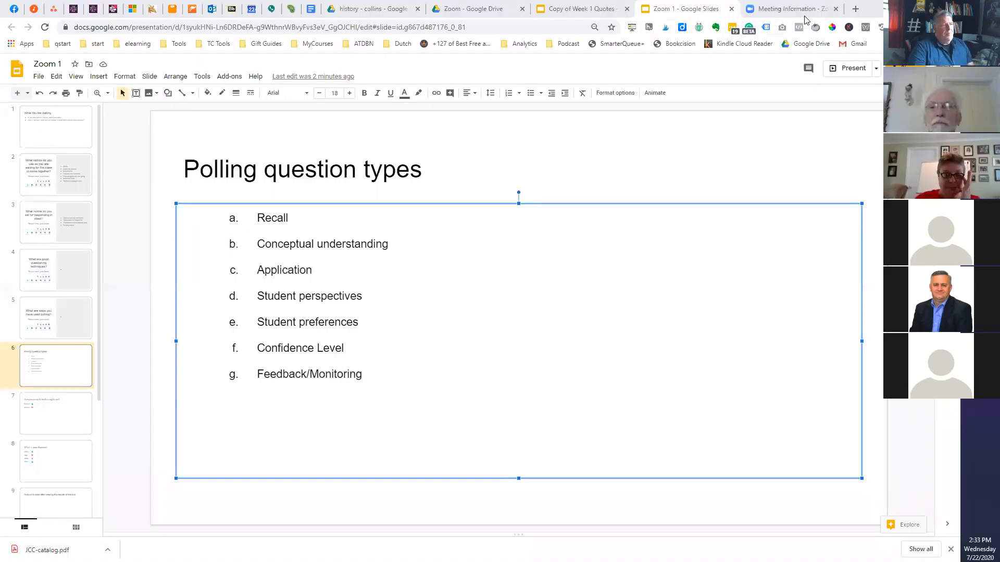
# - Return to the Zoom website and reopen "Teaching with Zoom 1 - Zoom Instruction Basics" from the meetings list at its polls
pyautogui.click(787, 11)
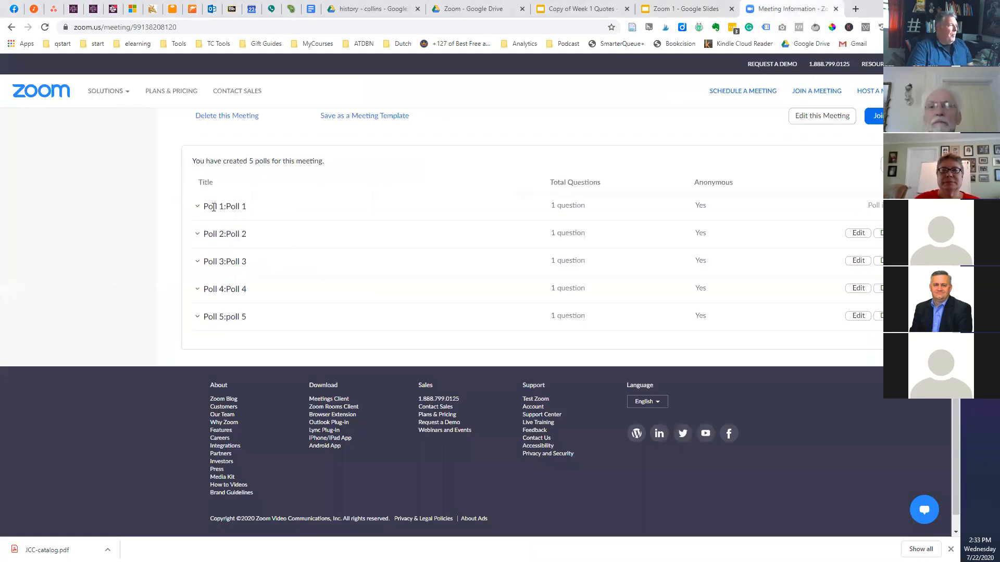
pyautogui.scroll(15, 208, 231)
pyautogui.scroll(1, 208, 231)
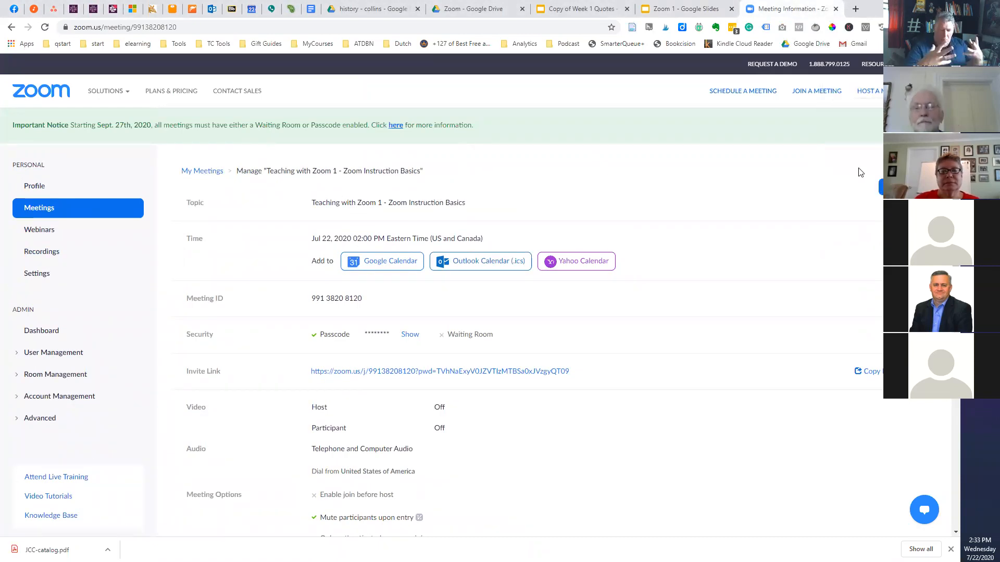
pyautogui.click(30, 210)
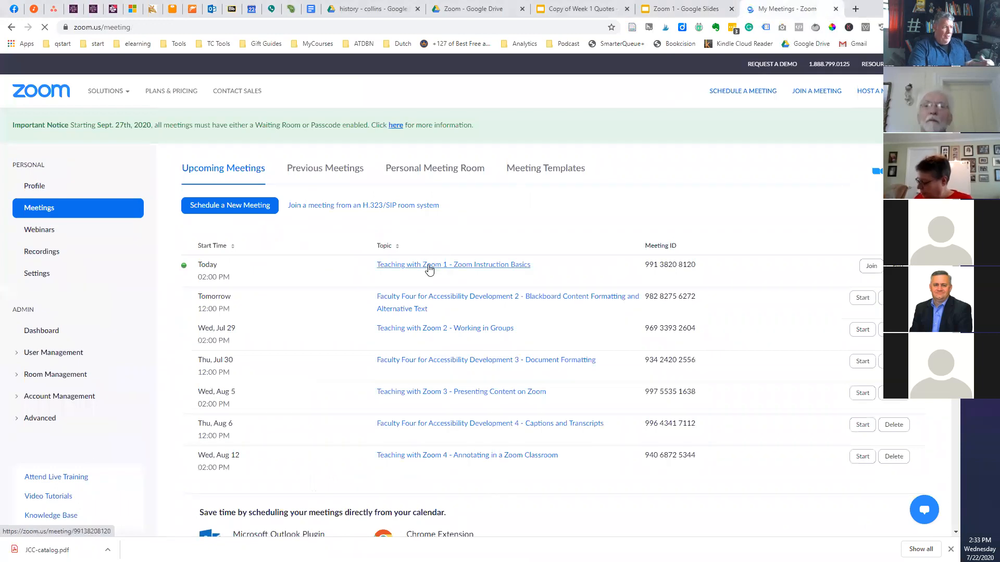
pyautogui.click(390, 268)
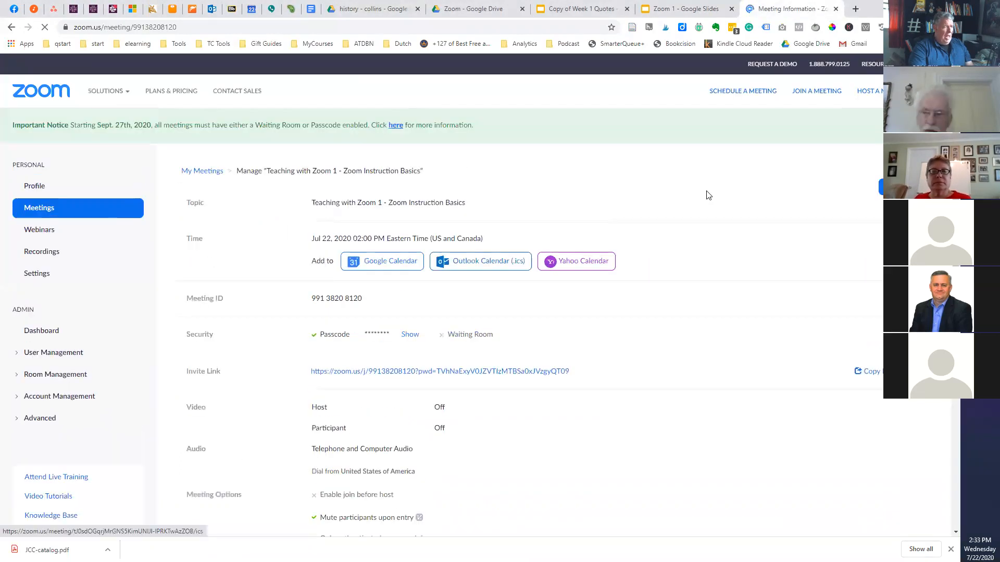
pyautogui.scroll(-10, 707, 198)
pyautogui.scroll(2, 705, 202)
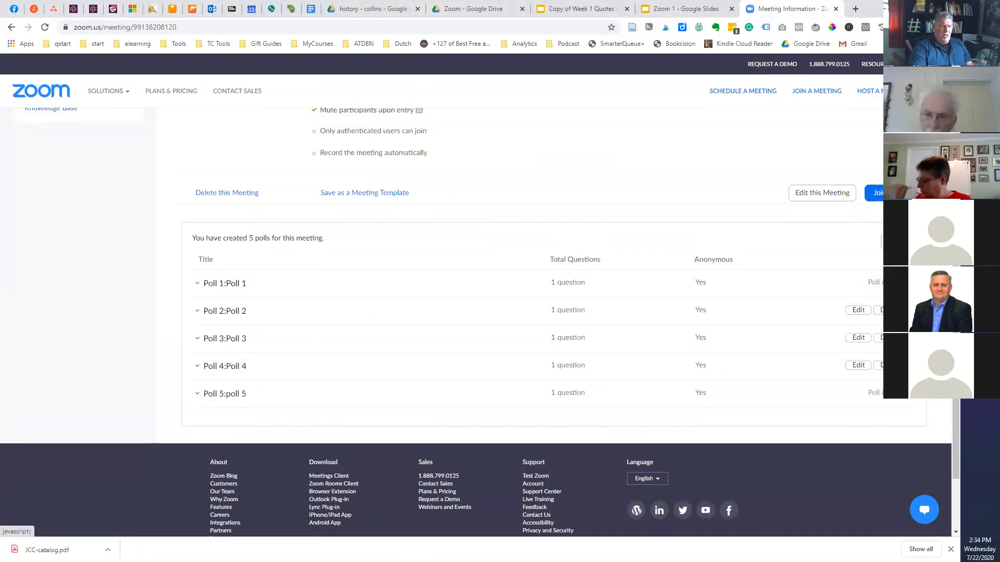
# - Start another anonymous poll titled "Poll 6" with "Question" as its question text
pyautogui.click(898, 241)
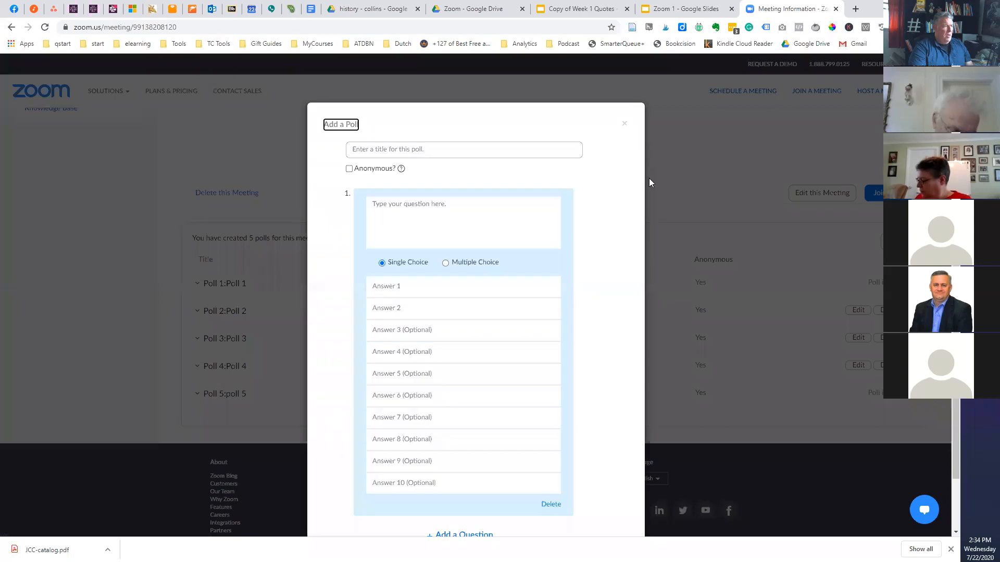
pyautogui.click(387, 148)
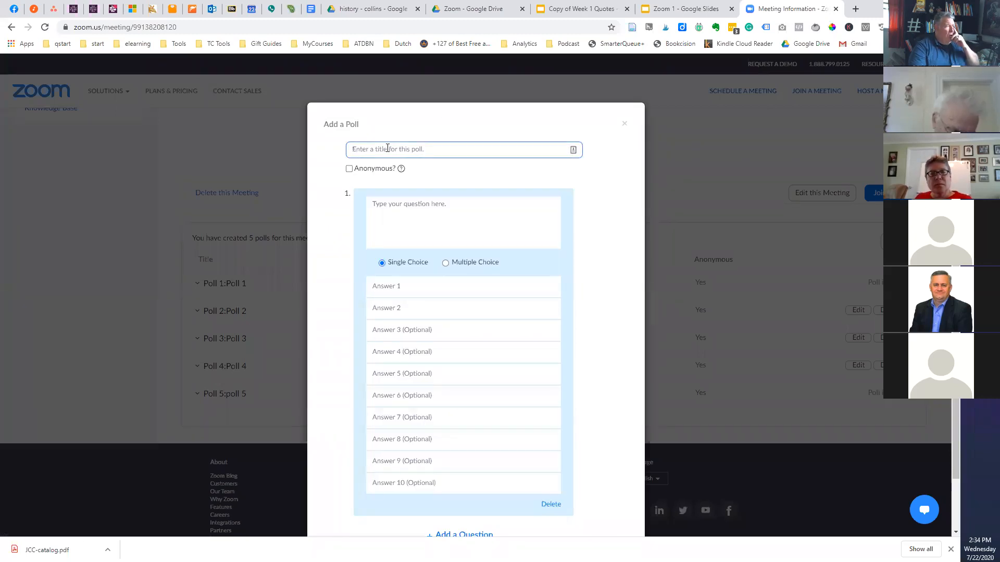
pyautogui.write('Poll 6')
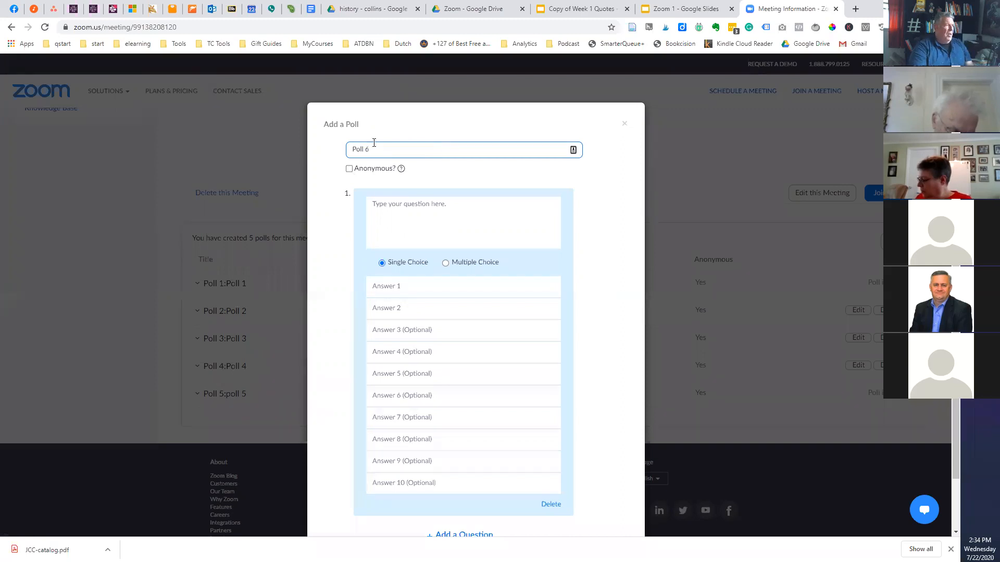
pyautogui.click(349, 170)
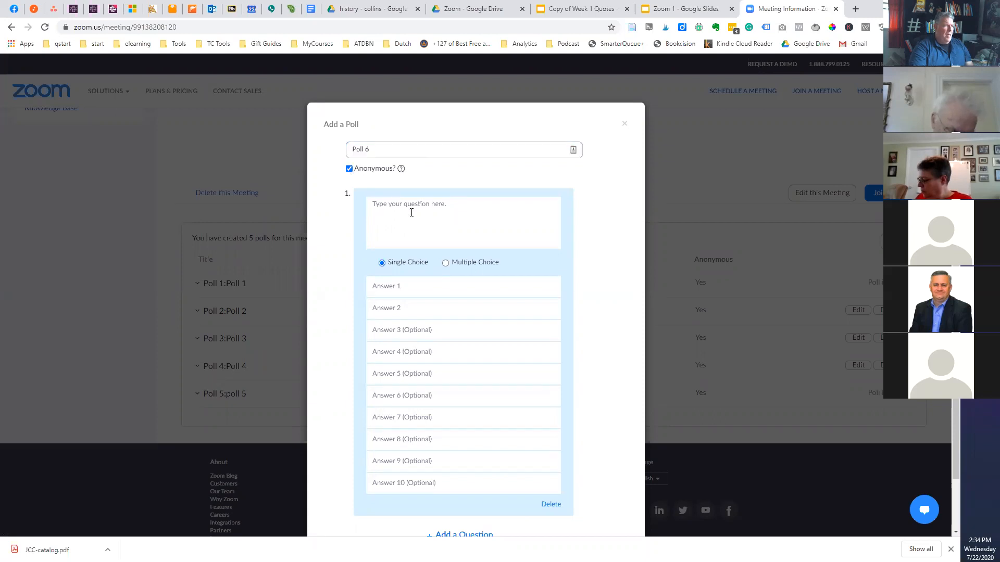
pyautogui.click(409, 211)
pyautogui.write('Question')
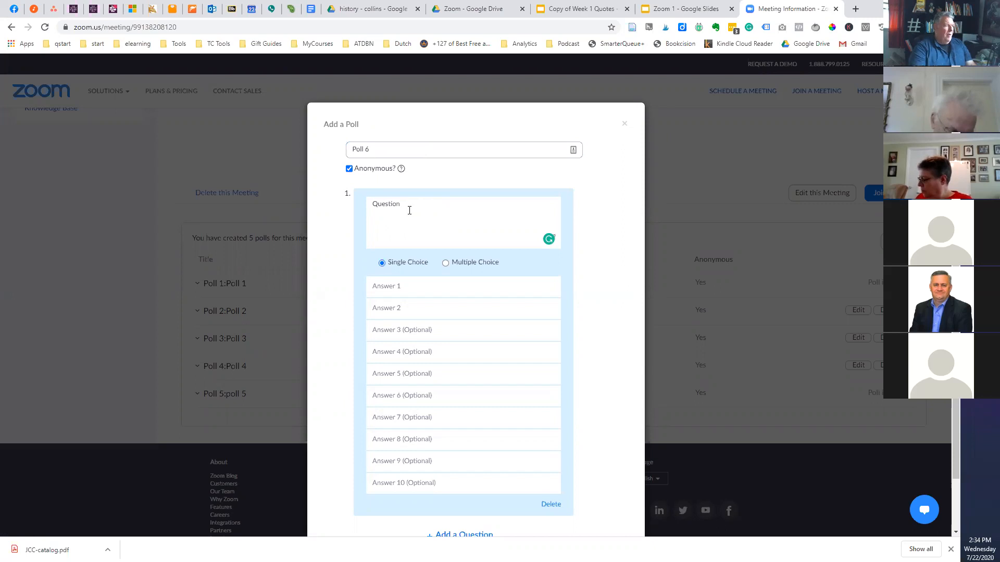
# - Enter A, B, C and D as the first four answers of the poll question
pyautogui.click(396, 286)
pyautogui.write('A')
pyautogui.click(402, 310)
pyautogui.write('B')
pyautogui.click(402, 330)
pyautogui.write('C')
pyautogui.click(393, 357)
pyautogui.write('D')
# - Set the question to Multiple Choice and save the poll
pyautogui.click(444, 264)
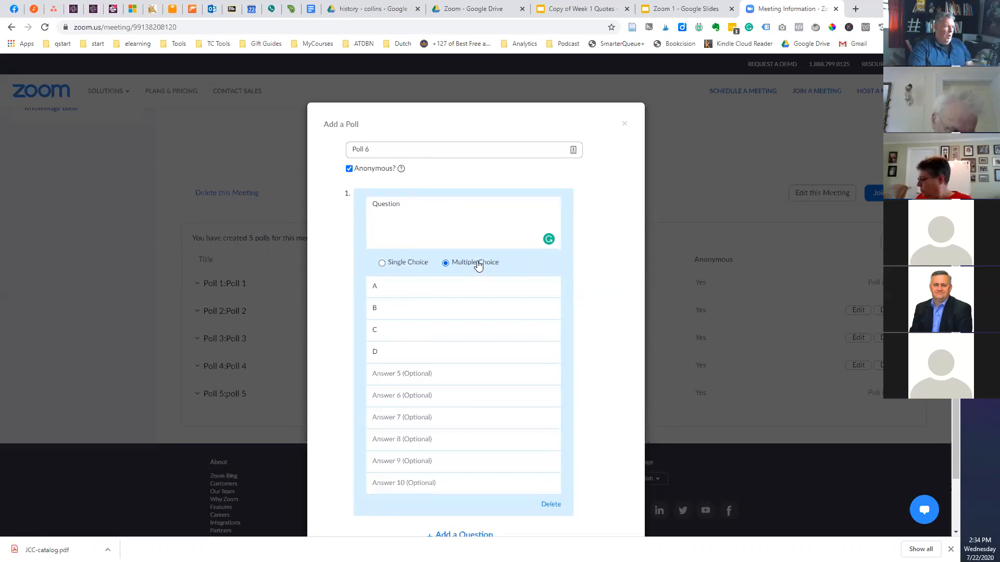
pyautogui.scroll(-2, 598, 351)
pyautogui.click(572, 475)
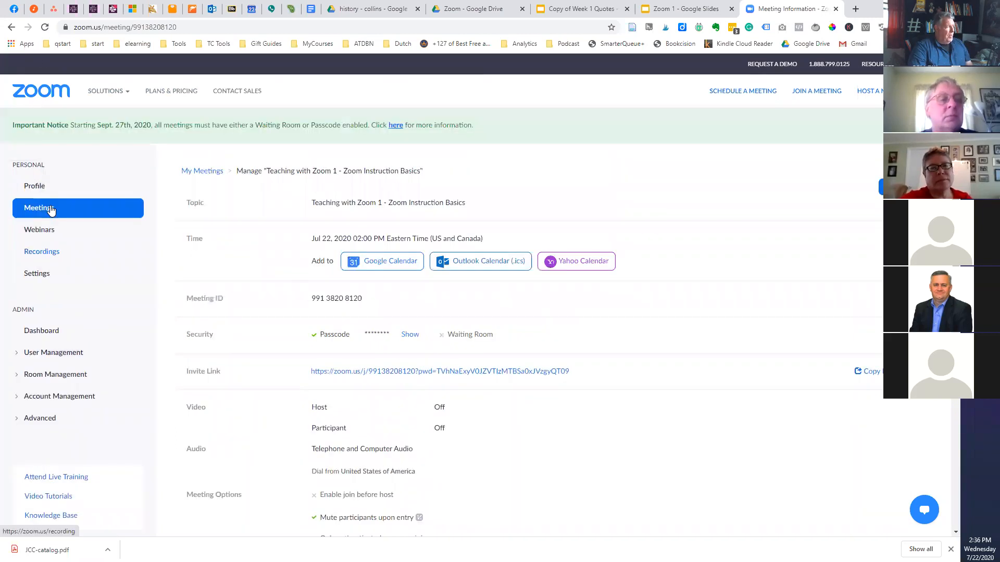
# - Open the Zoom account's meeting settings and locate the Polling option under In Meeting (Basic)
pyautogui.click(37, 274)
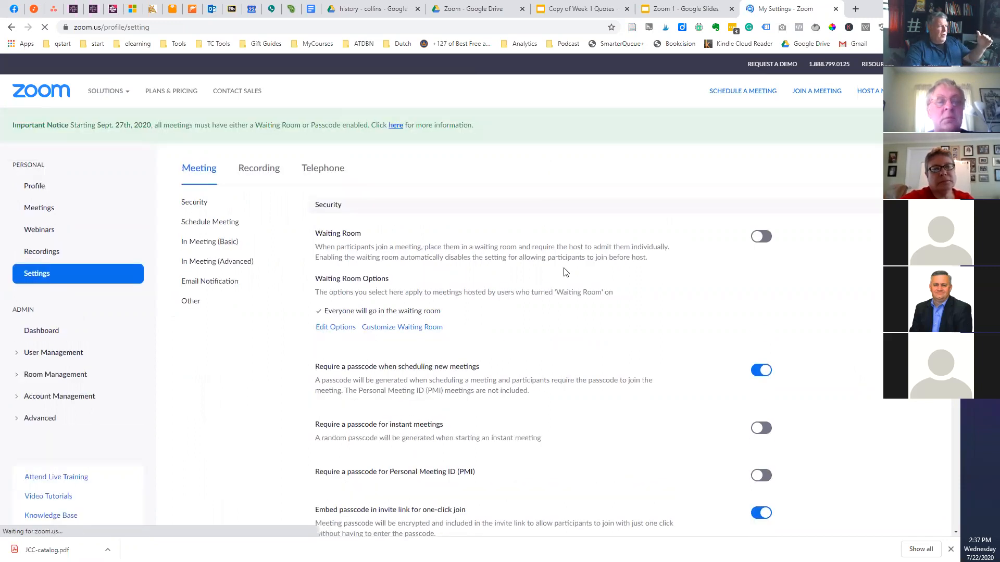
pyautogui.scroll(-2, 565, 272)
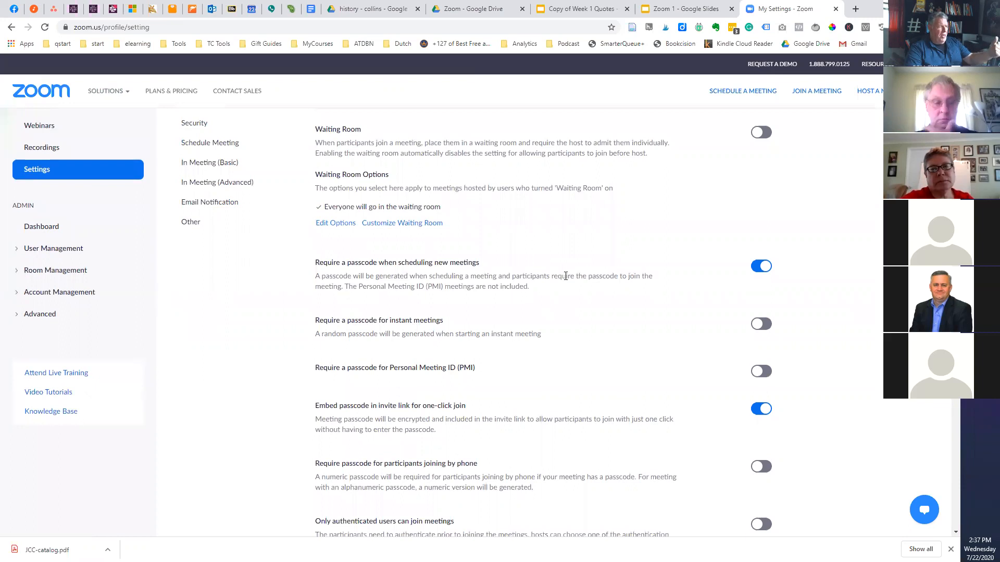
pyautogui.scroll(-3, 566, 272)
pyautogui.scroll(-8, 567, 280)
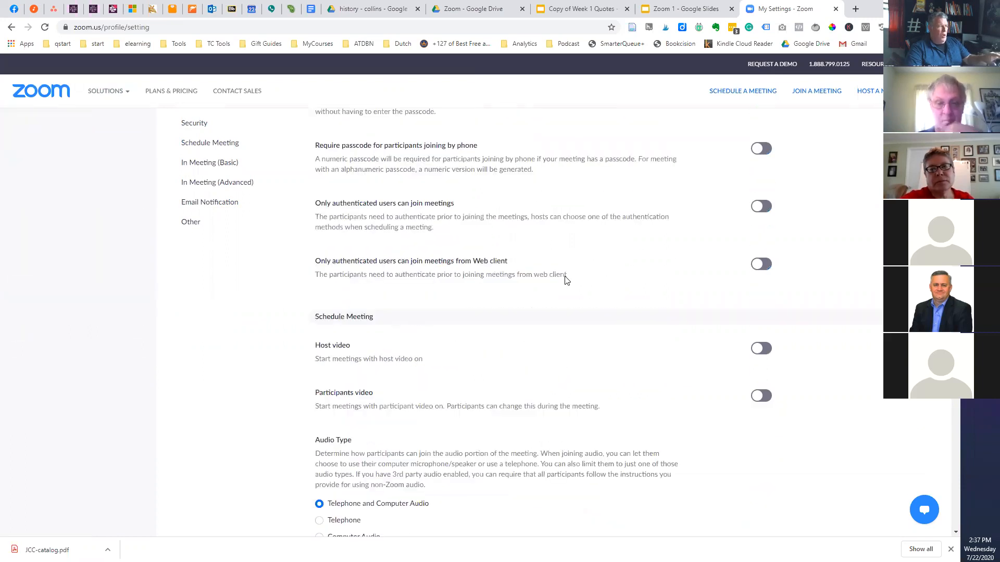
pyautogui.scroll(-9, 567, 280)
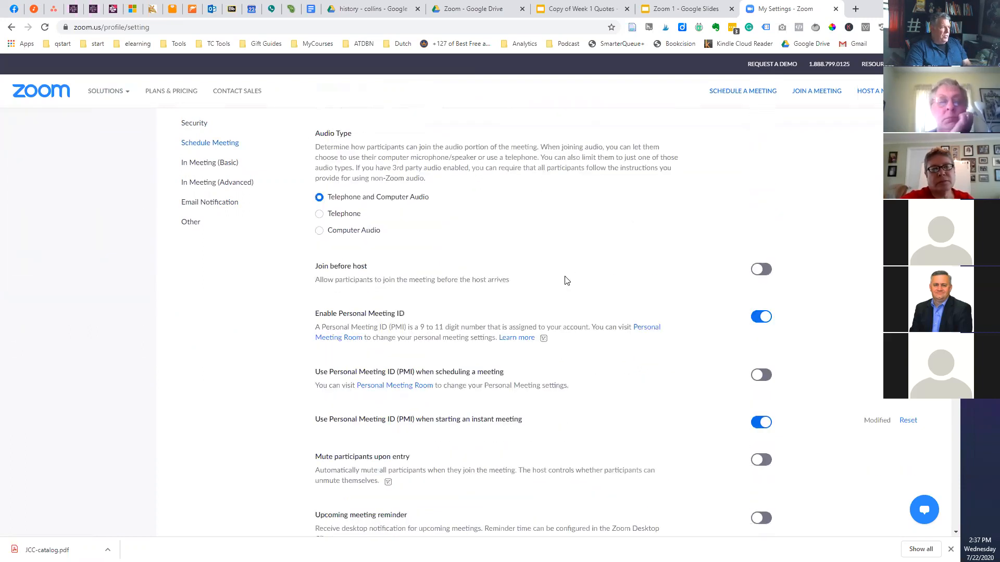
pyautogui.scroll(-3, 566, 280)
pyautogui.scroll(2, 563, 278)
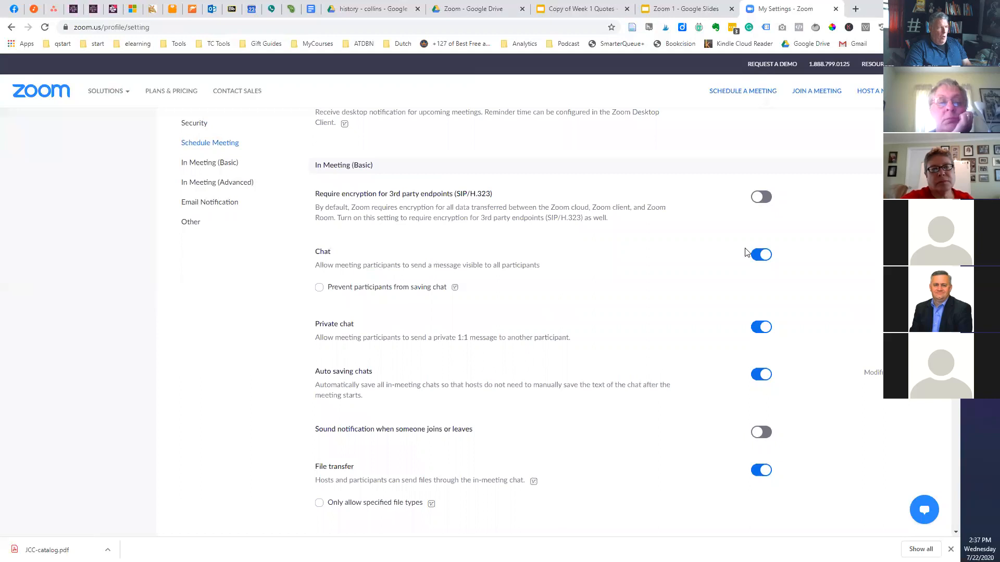
pyautogui.scroll(-3, 639, 313)
pyautogui.scroll(-2, 640, 315)
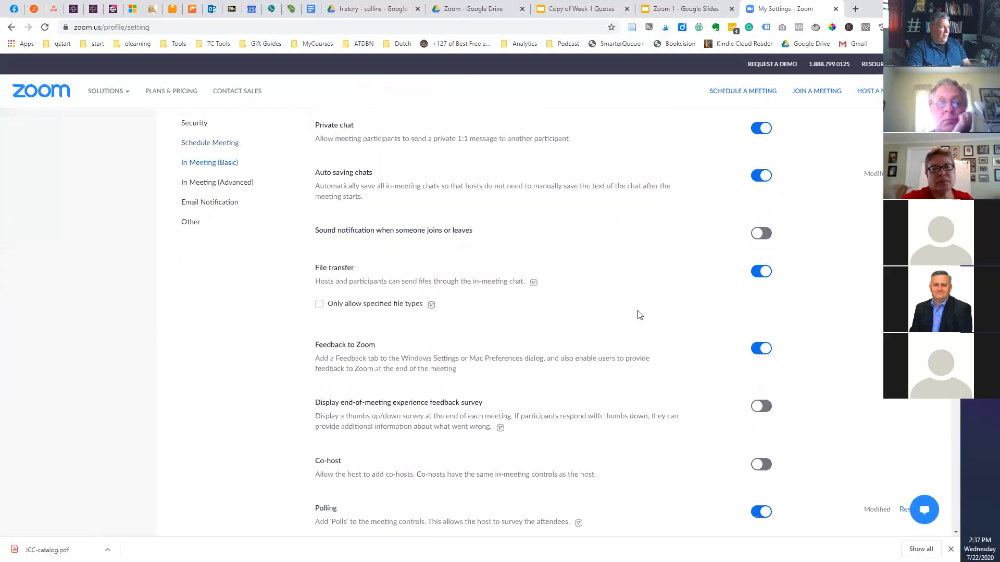
pyautogui.scroll(-4, 439, 411)
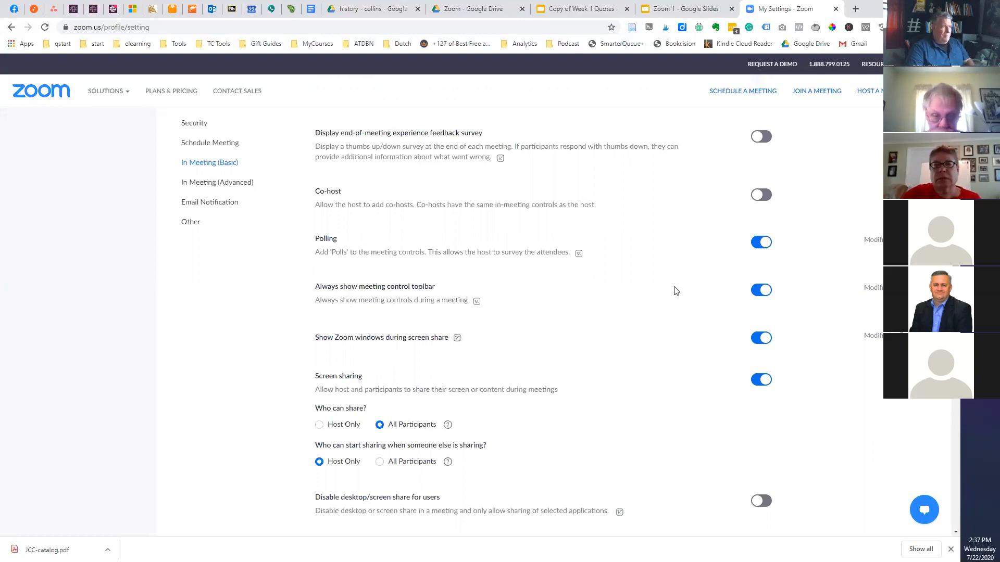
# - Review the co-host, screen sharing and annotation settings around Polling, and return to the Security section at the start of the page
pyautogui.scroll(-5, 691, 268)
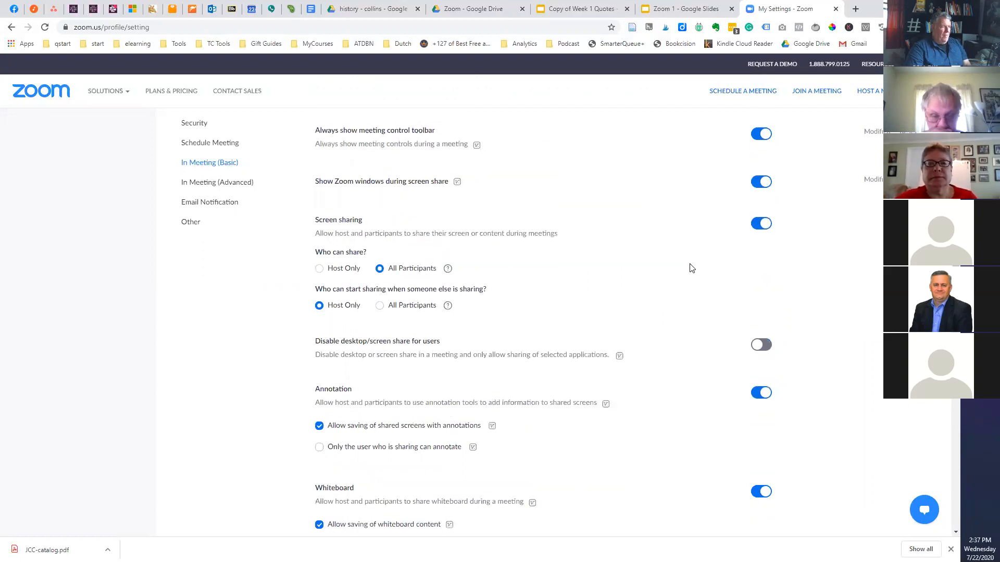
pyautogui.scroll(2, 691, 269)
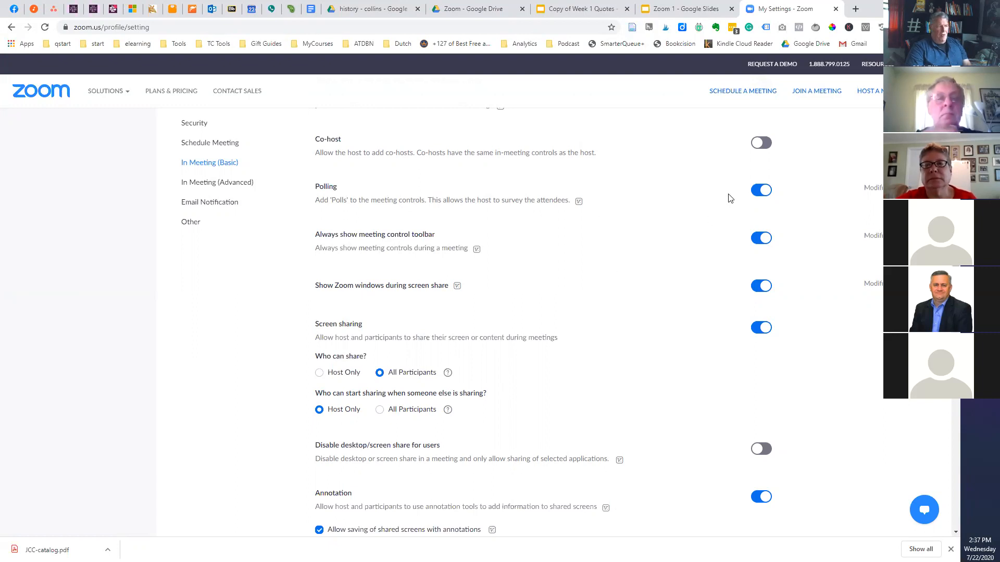
pyautogui.scroll(2, 677, 268)
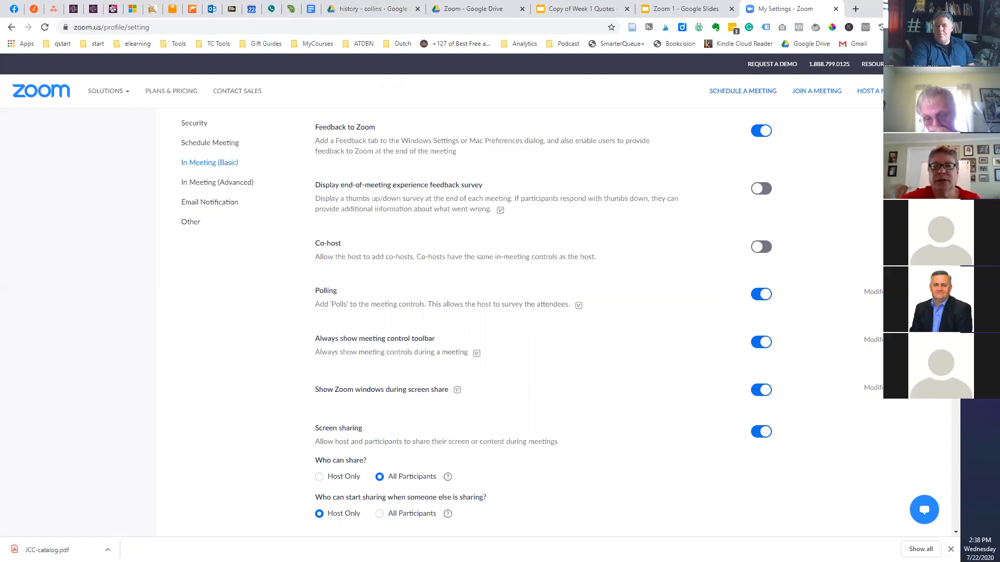
pyautogui.scroll(10, 644, 397)
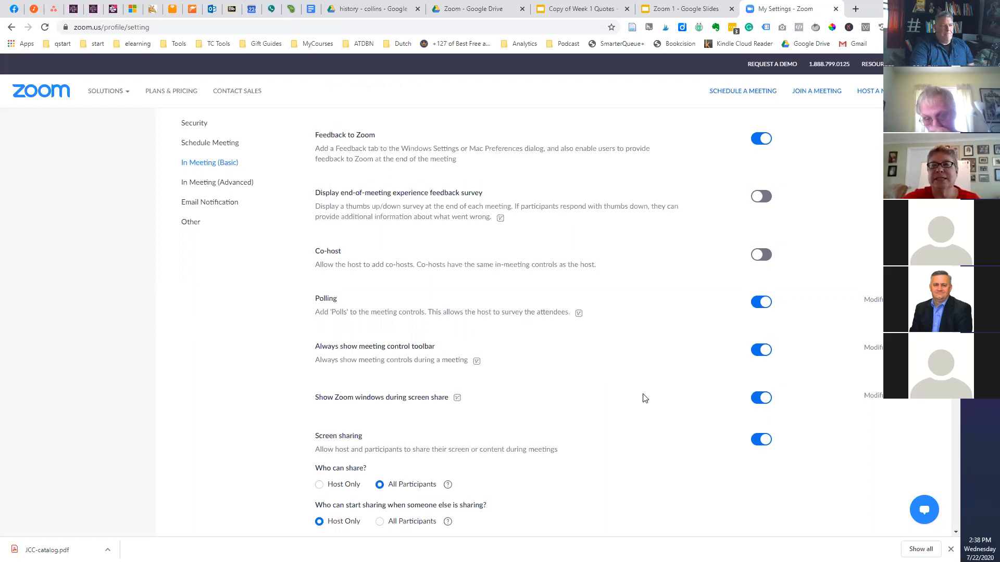
pyautogui.scroll(10, 645, 398)
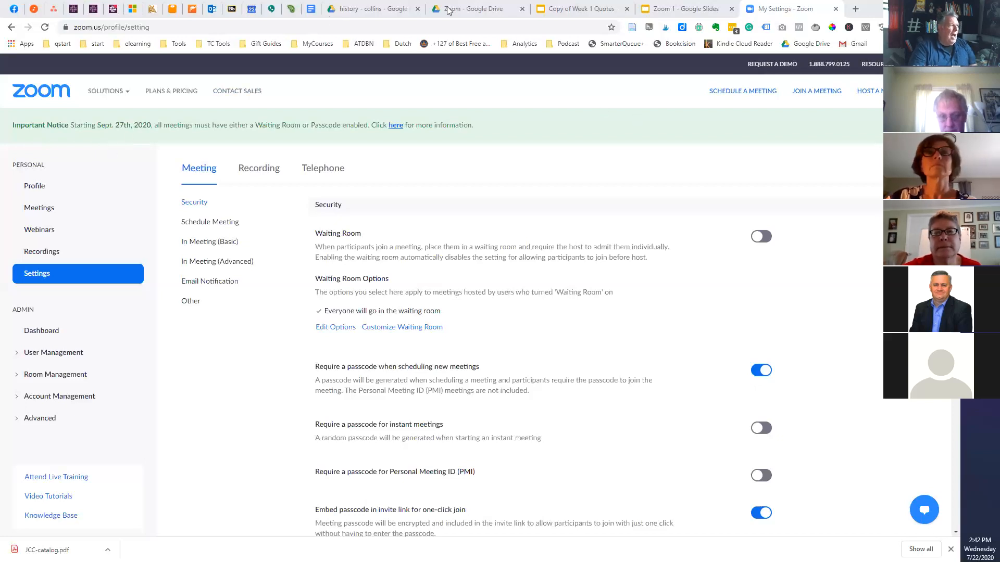
# - Switch to the "Zoom 1" presentation in Google Slides and show slide 7, "Are you an early bird or night owl?"
pyautogui.click(478, 10)
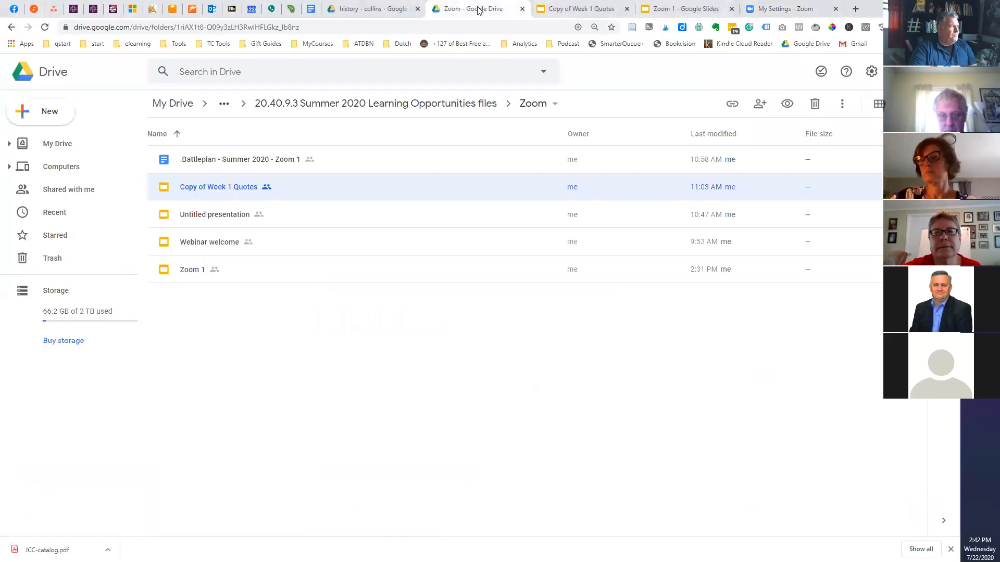
pyautogui.click(686, 9)
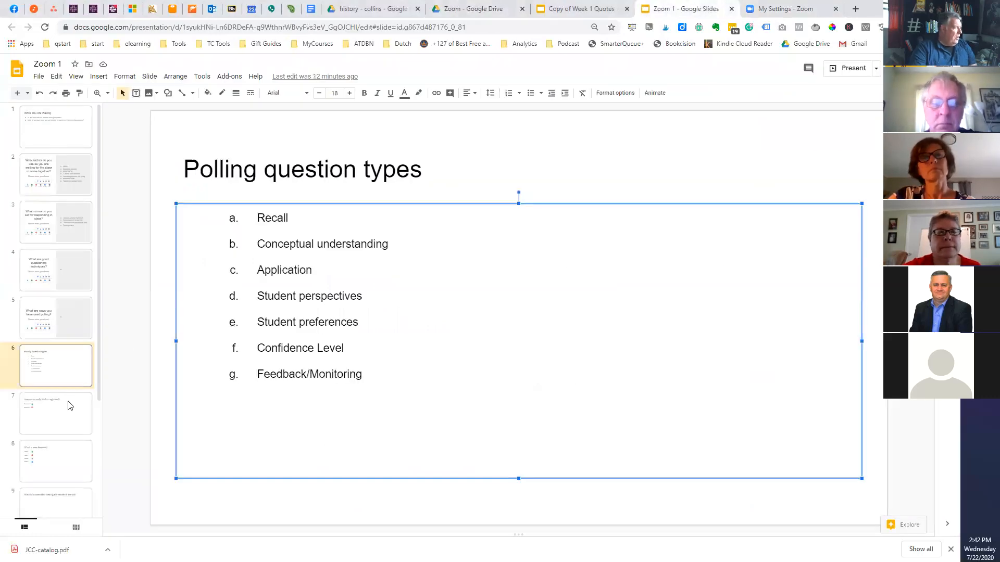
pyautogui.click(50, 415)
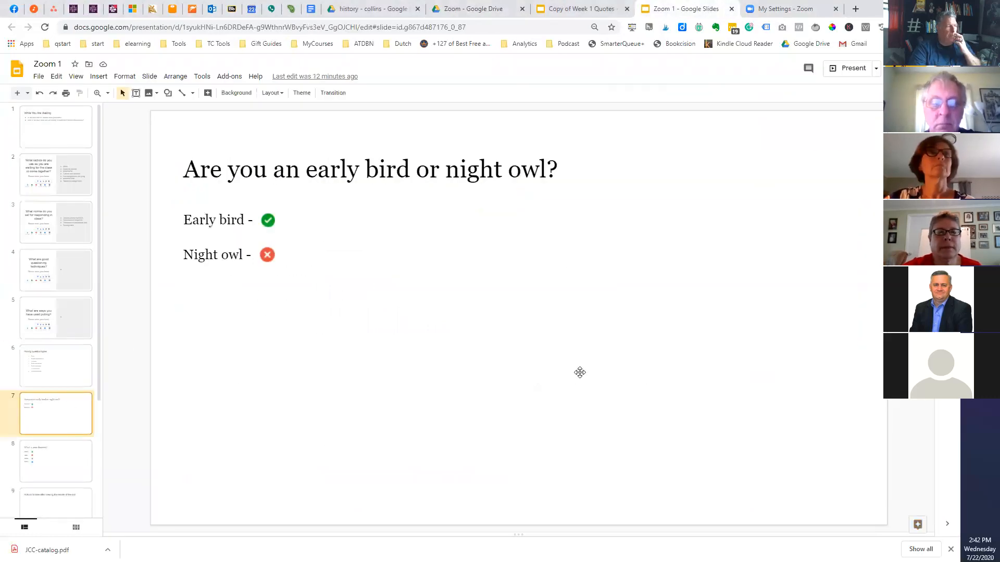